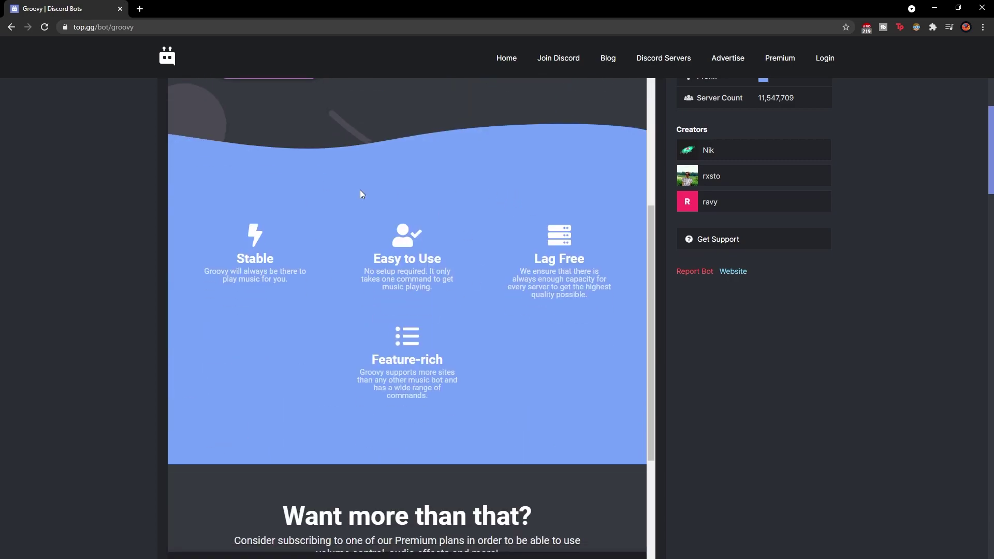
Step: Review the Groovy bot's feature overview and user reviews on its top.gg page
{"action": "scroll", "coordinate": [409, 266], "scroll_direction": "up", "scroll_amount": 5}
{"action": "scroll", "coordinate": [478, 278], "scroll_direction": "down", "scroll_amount": 7}
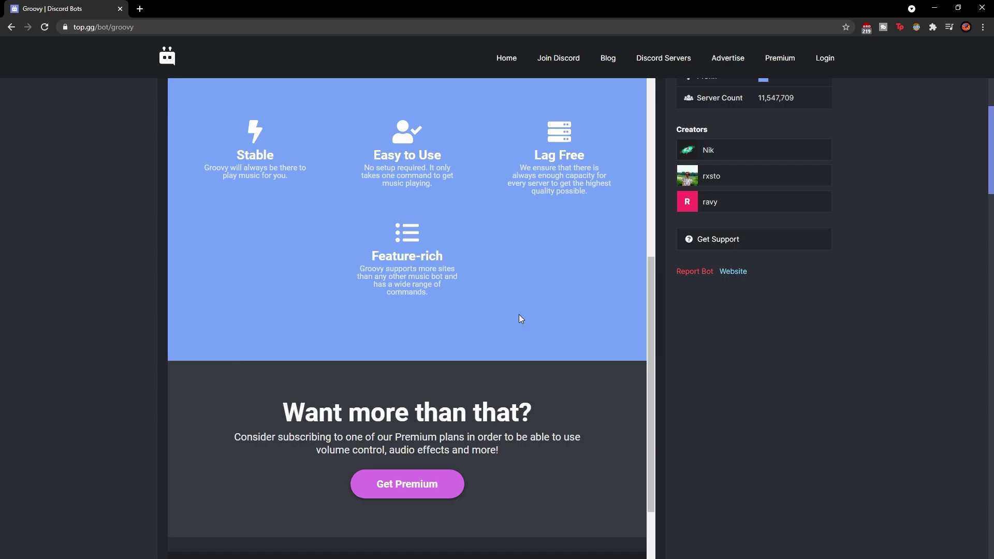
{"action": "scroll", "coordinate": [520, 318], "scroll_direction": "down", "scroll_amount": 10}
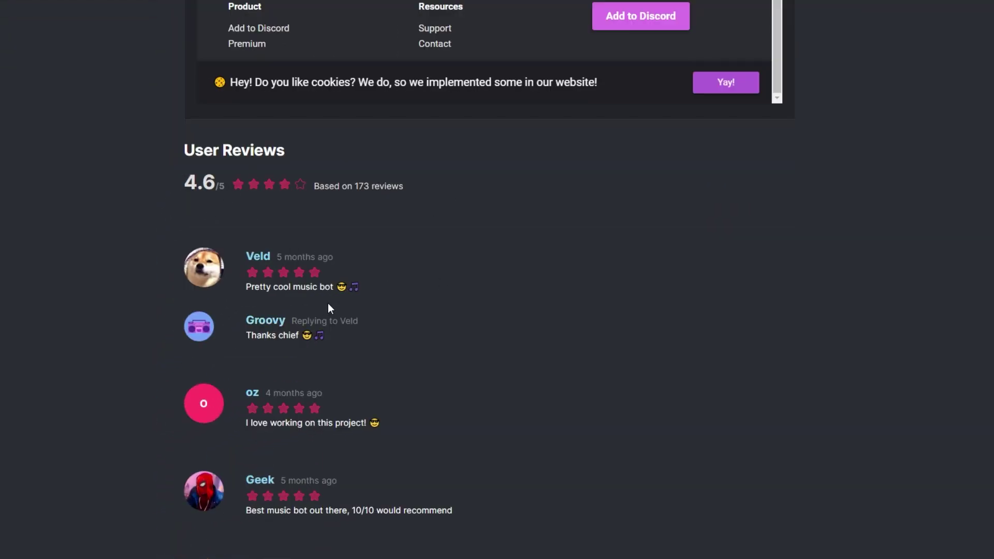
{"action": "left_click_drag", "start_coordinate": [283, 287], "coordinate": [369, 304]}
{"action": "scroll", "coordinate": [436, 294], "scroll_direction": "down", "scroll_amount": 3}
{"action": "left_click", "coordinate": [427, 289]}
{"action": "scroll", "coordinate": [427, 289], "scroll_direction": "down", "scroll_amount": 3}
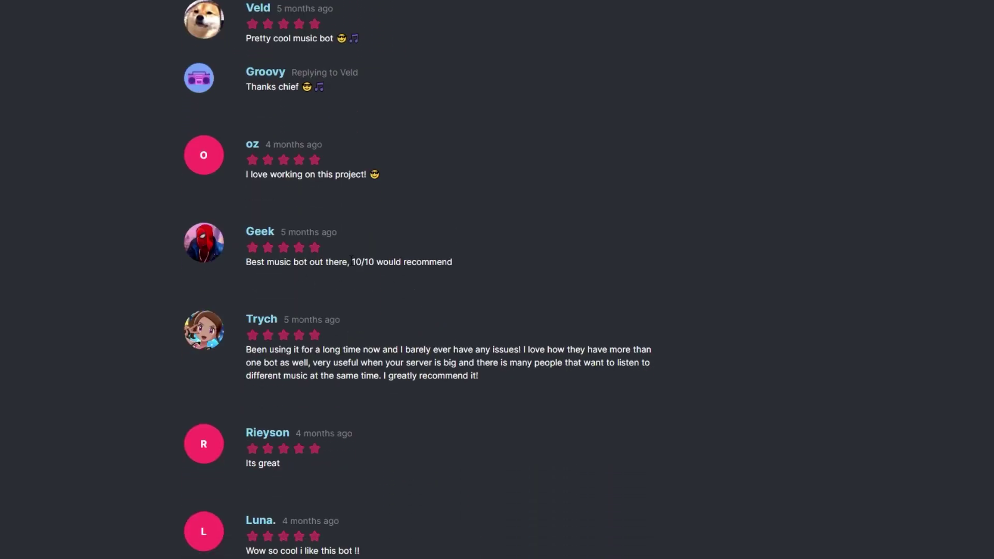
{"action": "left_click_drag", "start_coordinate": [396, 266], "coordinate": [472, 269]}
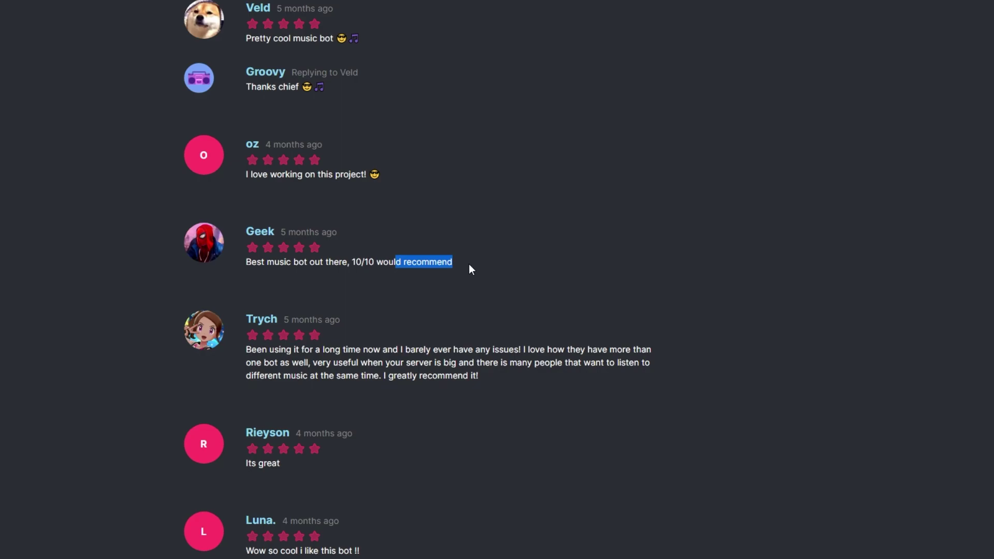
{"action": "scroll", "coordinate": [330, 315], "scroll_direction": "down", "scroll_amount": 5}
{"action": "scroll", "coordinate": [331, 313], "scroll_direction": "down", "scroll_amount": 6}
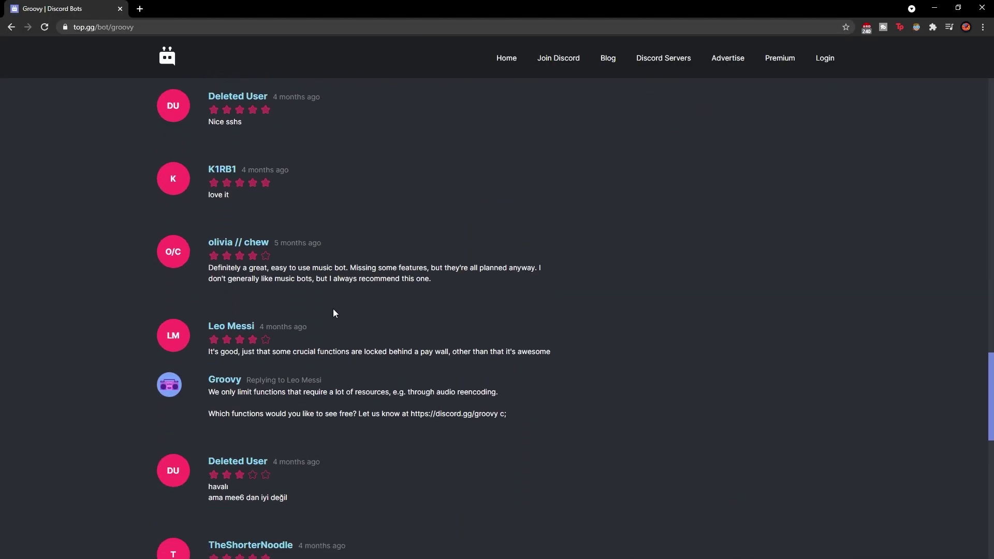
{"action": "scroll", "coordinate": [317, 313], "scroll_direction": "up", "scroll_amount": 6}
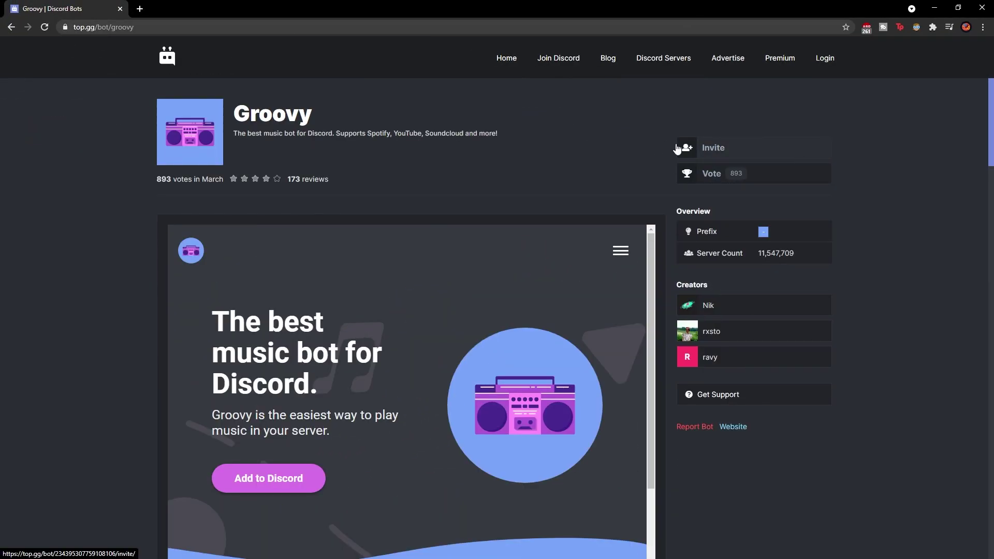
Step: Open the Groovy bot's invitation and choose Video Test Server as the server to add it to
{"action": "left_click", "coordinate": [709, 150]}
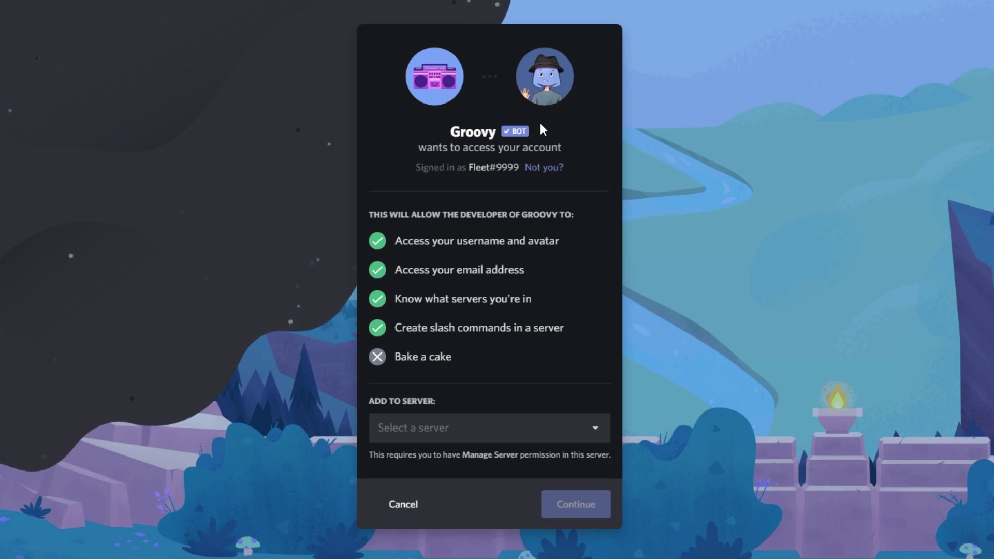
{"action": "left_click", "coordinate": [475, 436]}
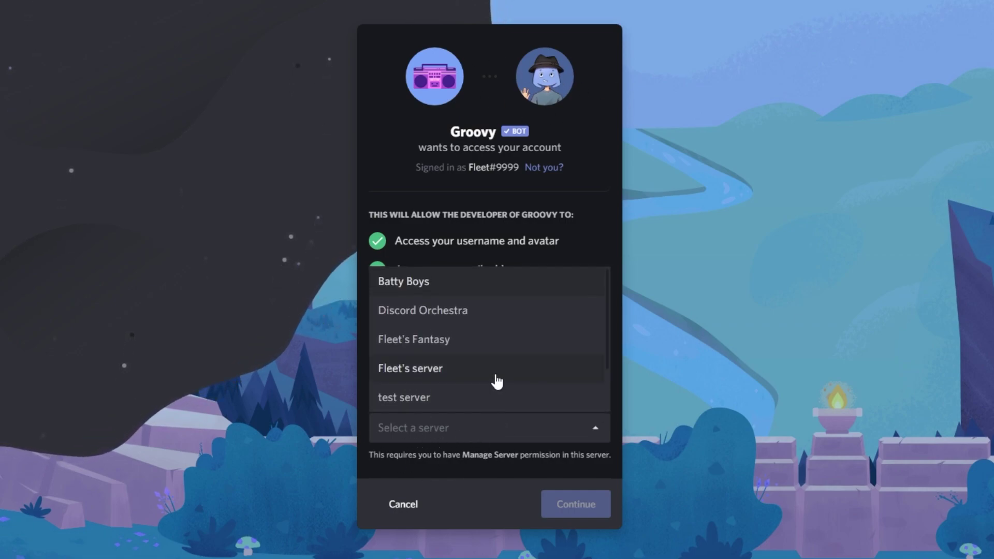
{"action": "scroll", "coordinate": [496, 369], "scroll_direction": "down", "scroll_amount": 2}
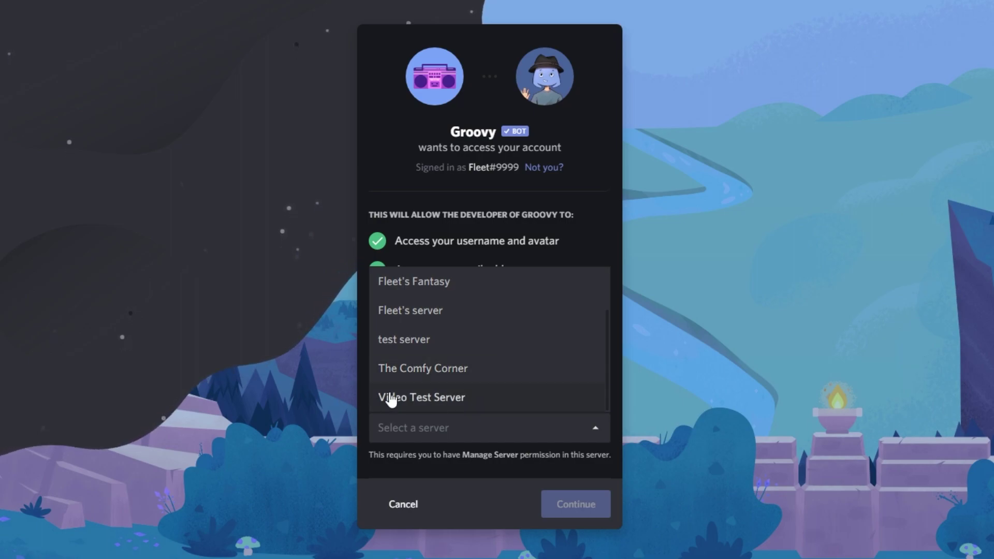
{"action": "left_click", "coordinate": [463, 401]}
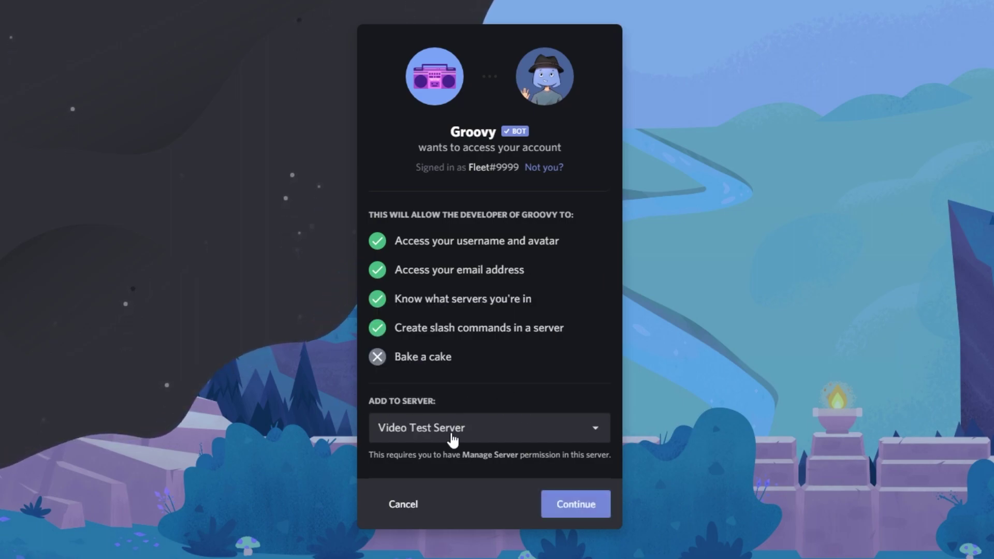
Step: Authorize Groovy with the Administrator permission on Video Test Server and complete the human verification
{"action": "left_click", "coordinate": [574, 505]}
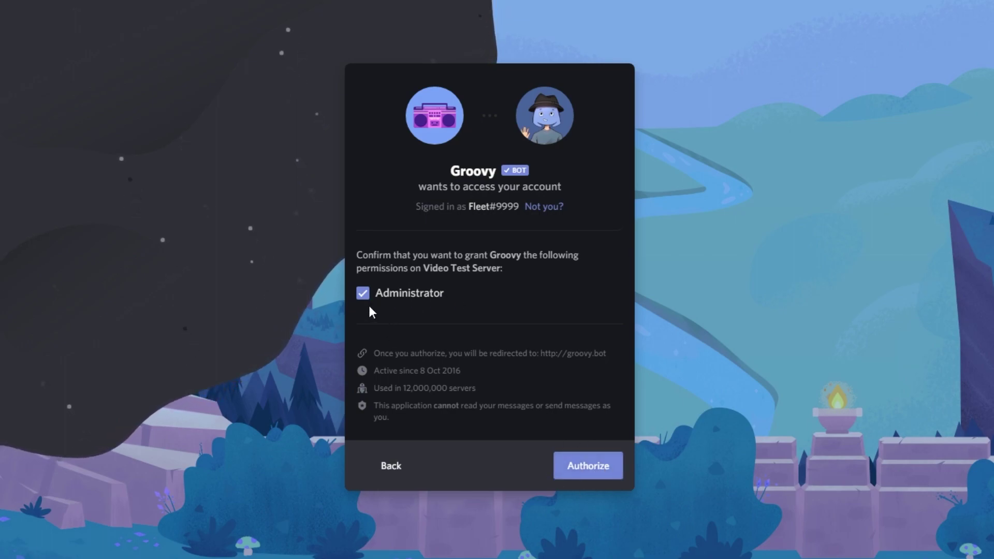
{"action": "left_click", "coordinate": [597, 470]}
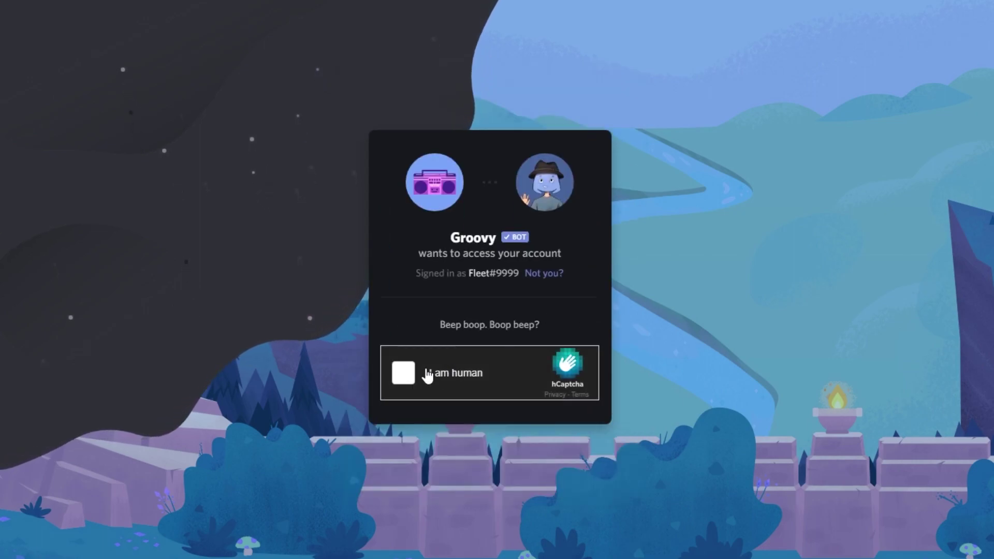
{"action": "left_click", "coordinate": [401, 374]}
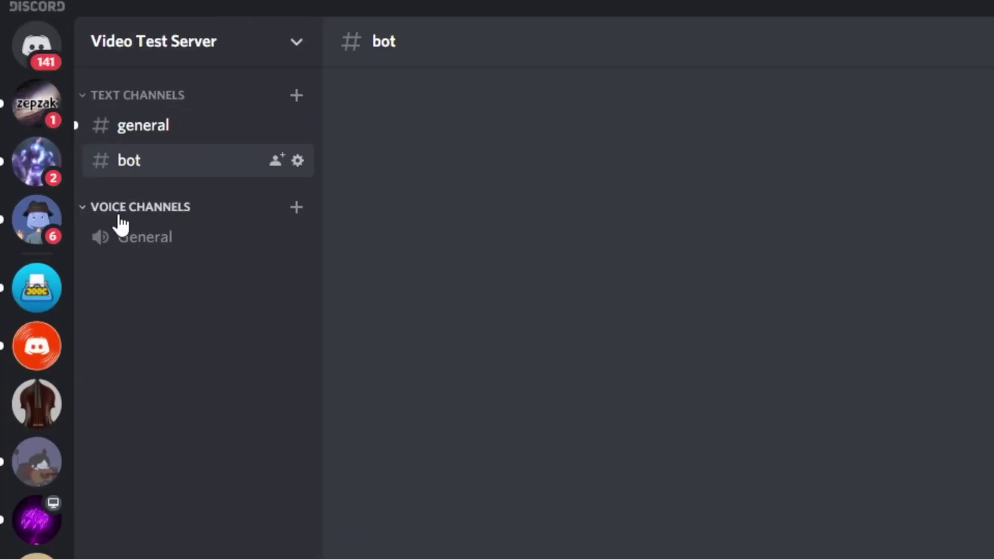
Step: In Discord, create a voice channel named Music-Room on Video Test Server and join it
{"action": "left_click", "coordinate": [296, 209]}
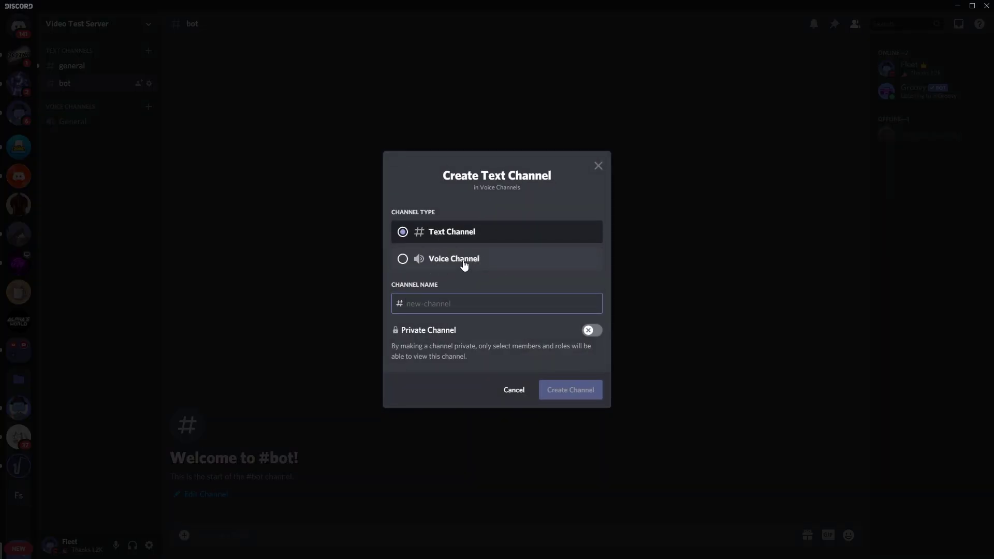
{"action": "left_click", "coordinate": [464, 265]}
{"action": "left_click", "coordinate": [454, 303]}
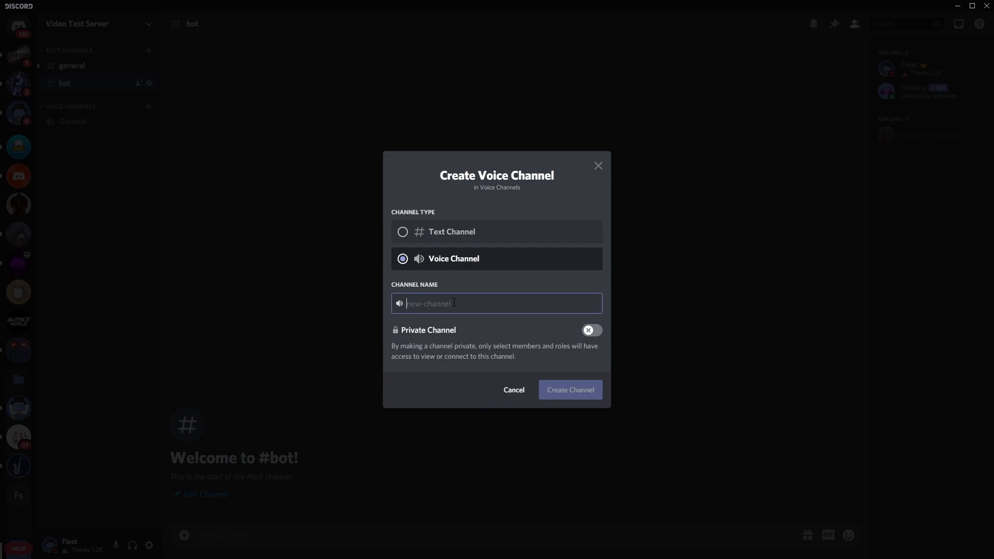
{"action": "type", "text": "Music"}
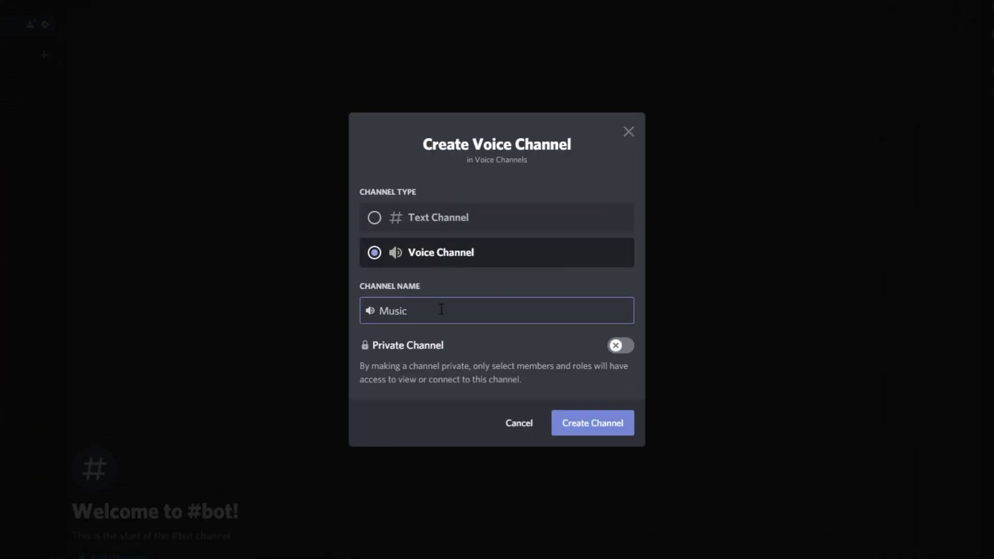
{"action": "type", "text": "-Room"}
{"action": "left_click", "coordinate": [607, 429]}
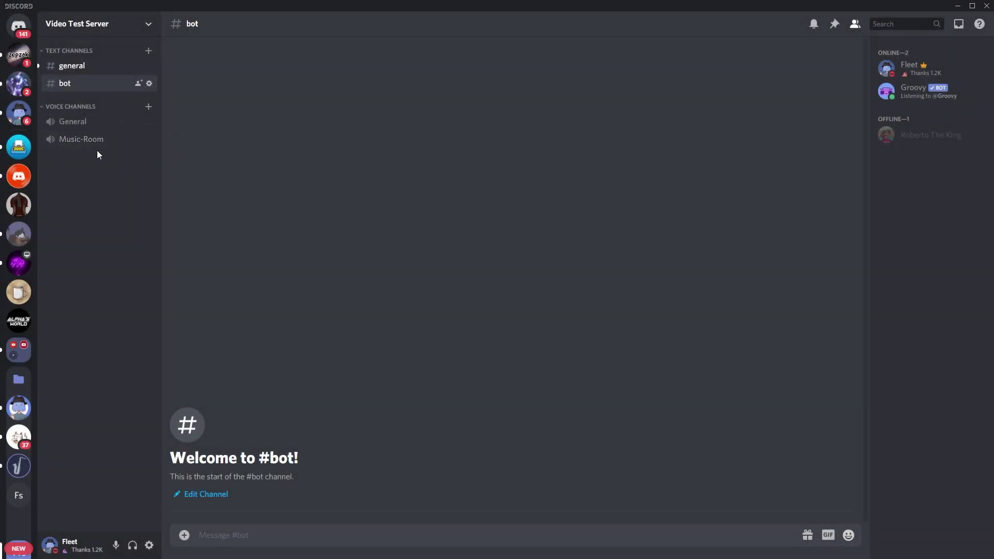
{"action": "left_click", "coordinate": [80, 140]}
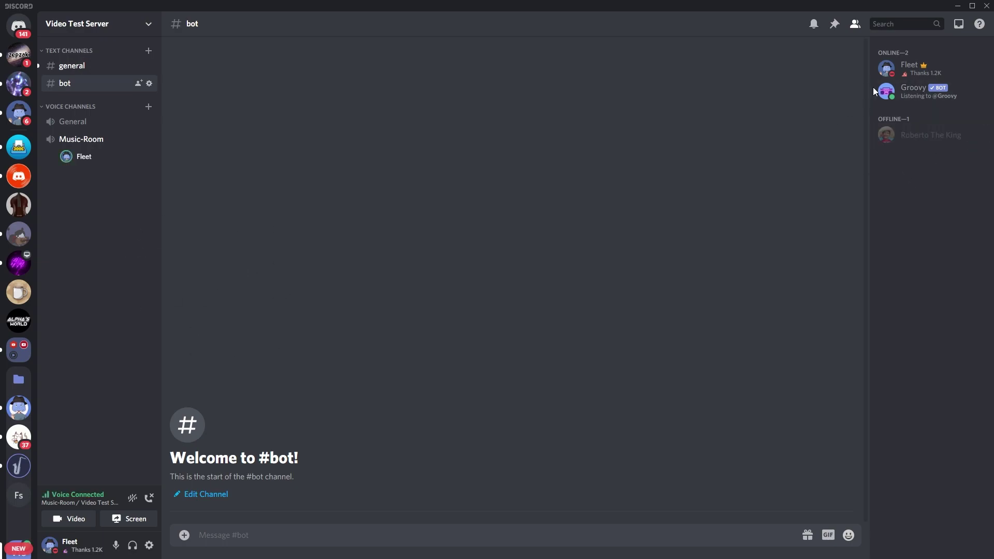
Step: Read Groovy's welcome message in the general text channel for the instructions on playing a song
{"action": "left_click", "coordinate": [83, 66]}
{"action": "left_click", "coordinate": [85, 83]}
{"action": "left_click", "coordinate": [163, 75]}
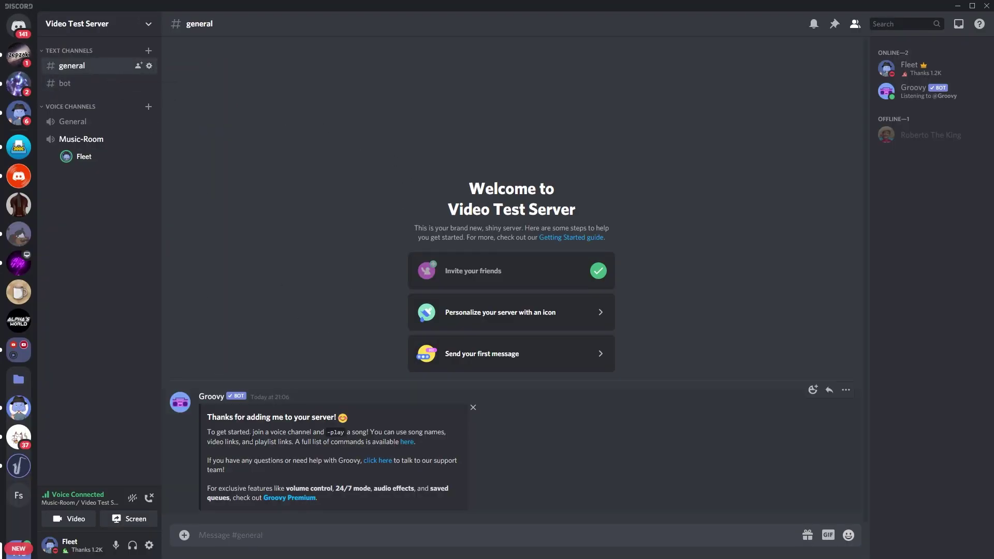
{"action": "left_click_drag", "start_coordinate": [259, 429], "coordinate": [330, 427]}
{"action": "left_click", "coordinate": [332, 428]}
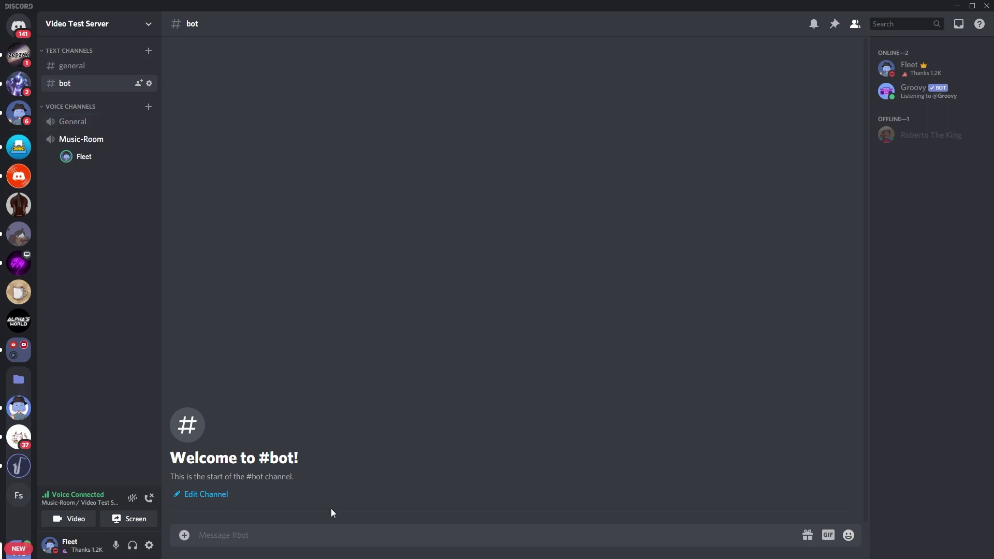
Step: Request a song from Groovy in the bot channel by sending "-play all star"
{"action": "type", "text": "-play"}
{"action": "type", "text": "all star"}
{"action": "key", "text": "Return"}
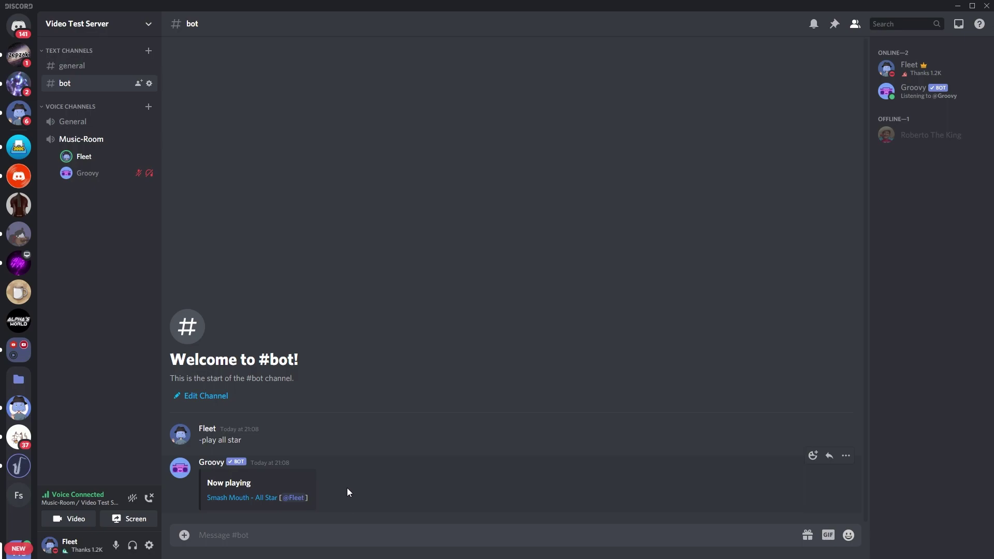
Step: Switch to the browser and read the -play and -queue descriptions in Groovy's command list
{"action": "key", "text": "alt+Tab"}
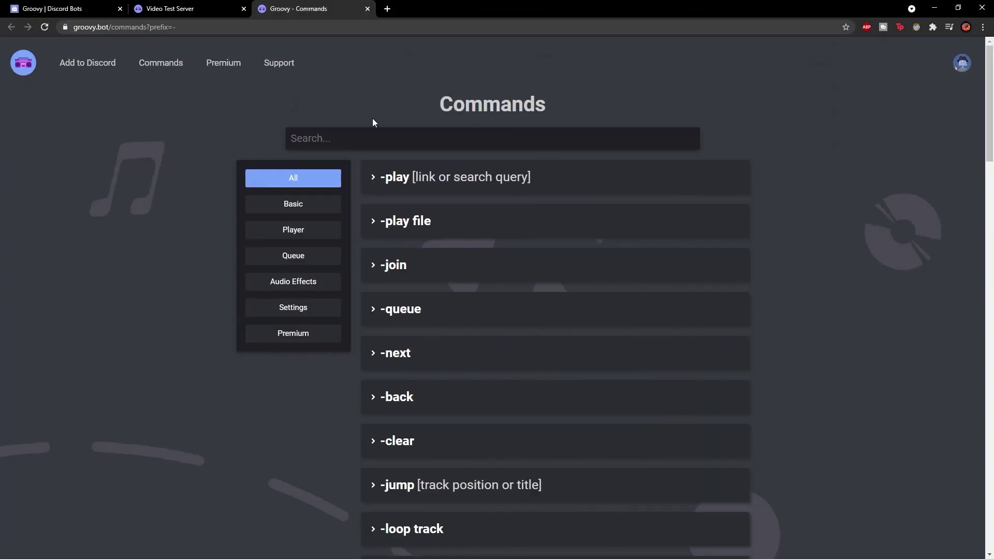
{"action": "scroll", "coordinate": [497, 240], "scroll_direction": "down", "scroll_amount": 2}
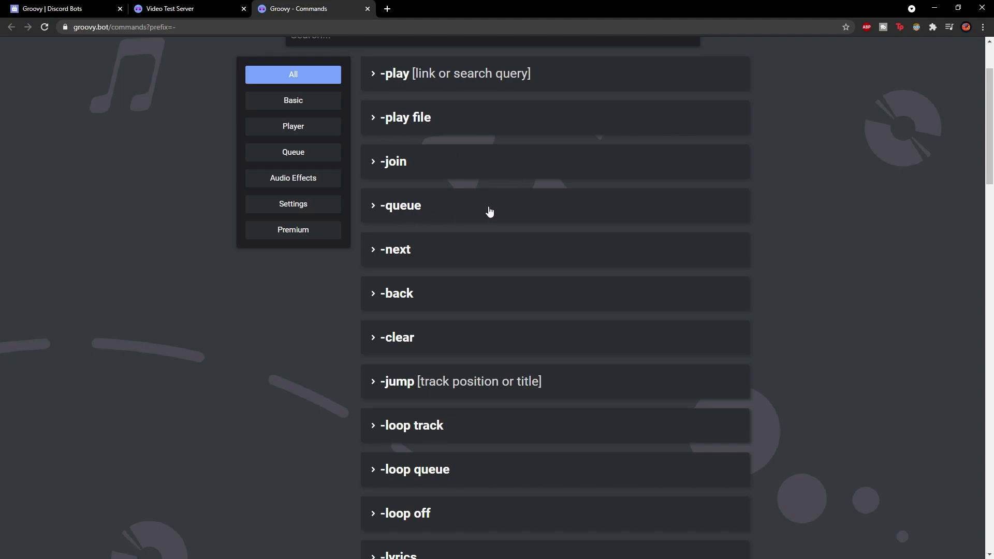
{"action": "left_click", "coordinate": [451, 161]}
{"action": "left_click", "coordinate": [453, 166]}
{"action": "left_click", "coordinate": [412, 83]}
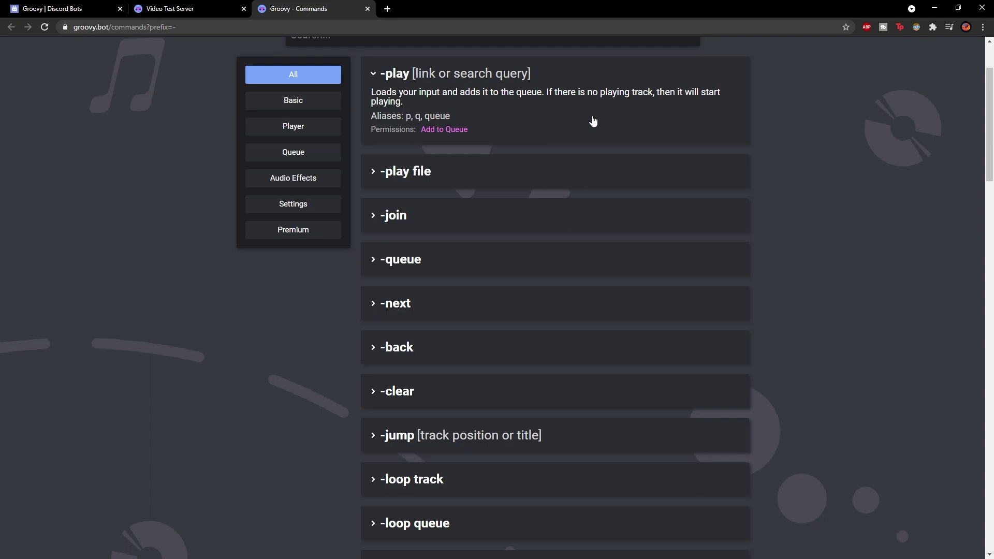
{"action": "left_click", "coordinate": [437, 263]}
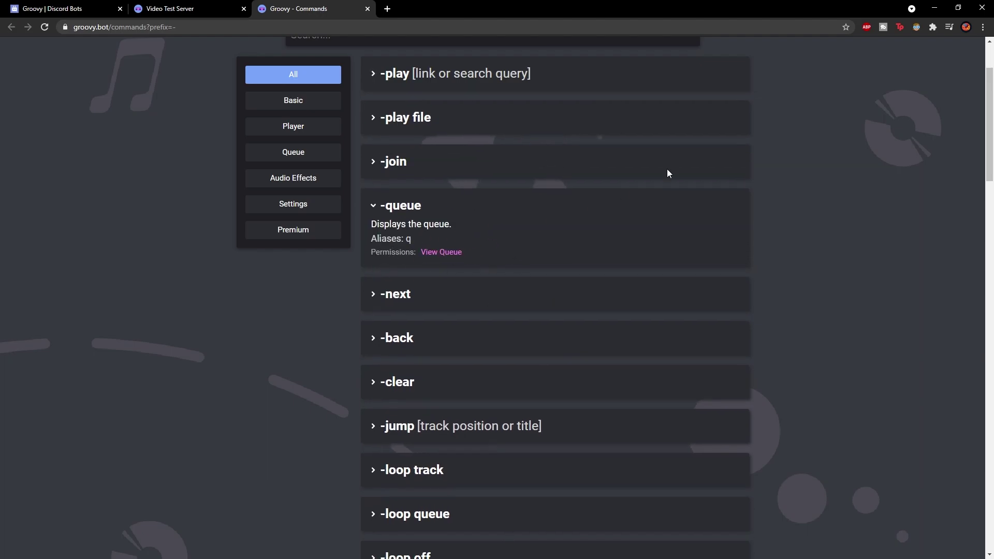
Step: Return to Discord and send "-queue" in the general channel to display Groovy's song queue
{"action": "left_click", "coordinate": [933, 7]}
{"action": "type", "text": "-queue"}
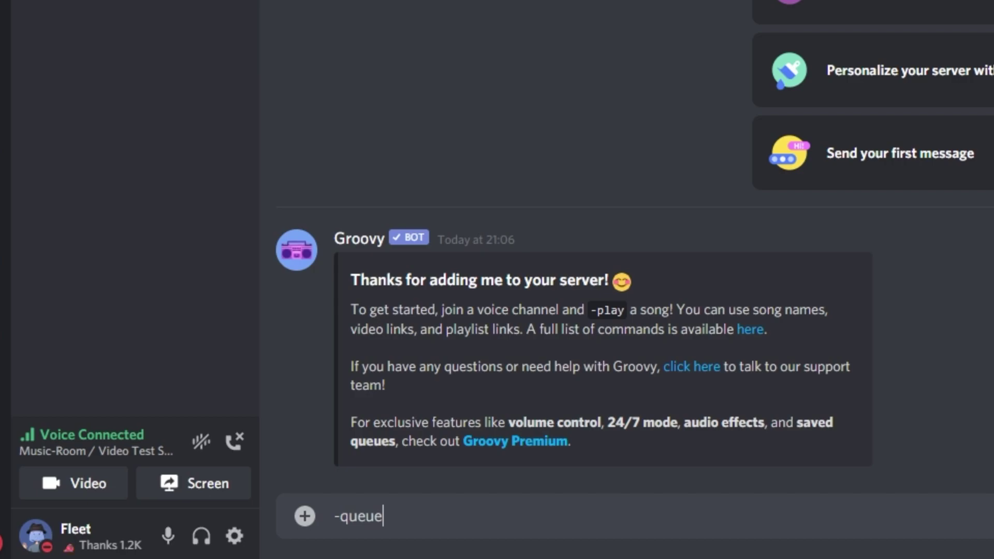
{"action": "key", "text": "Return"}
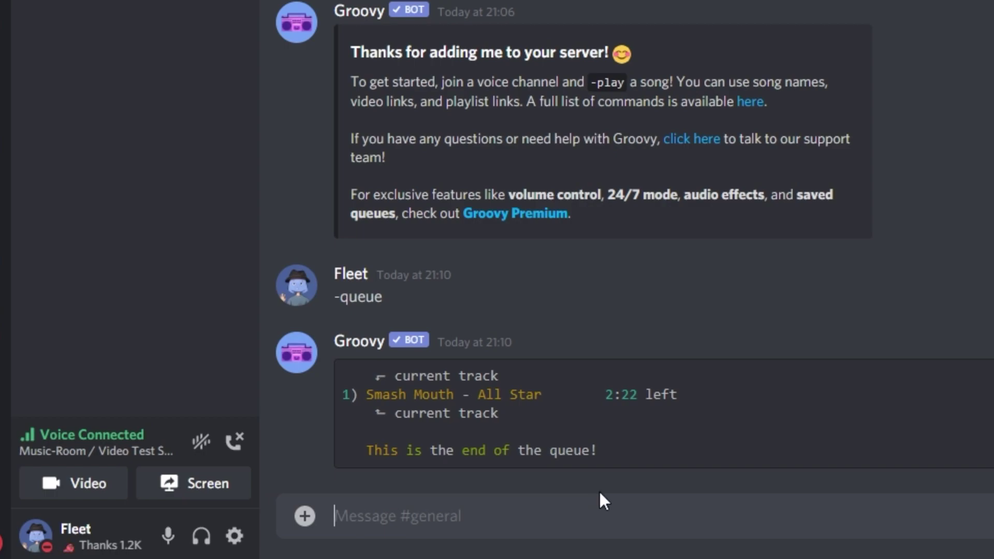
Step: Add another song to Groovy's queue by sending "-play never gonna give you up" in the general channel
{"action": "type", "text": "-pla"}
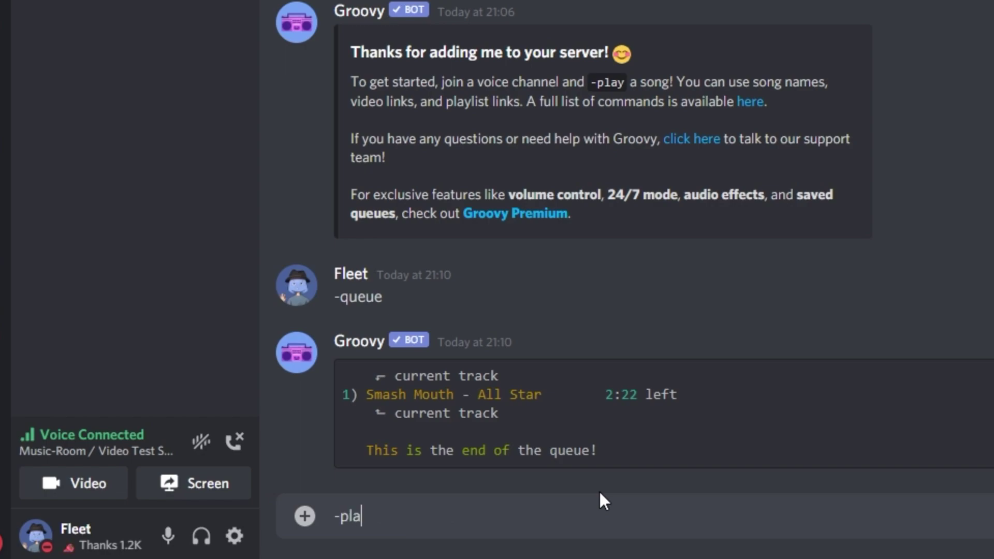
{"action": "type", "text": "y never gonna give you "}
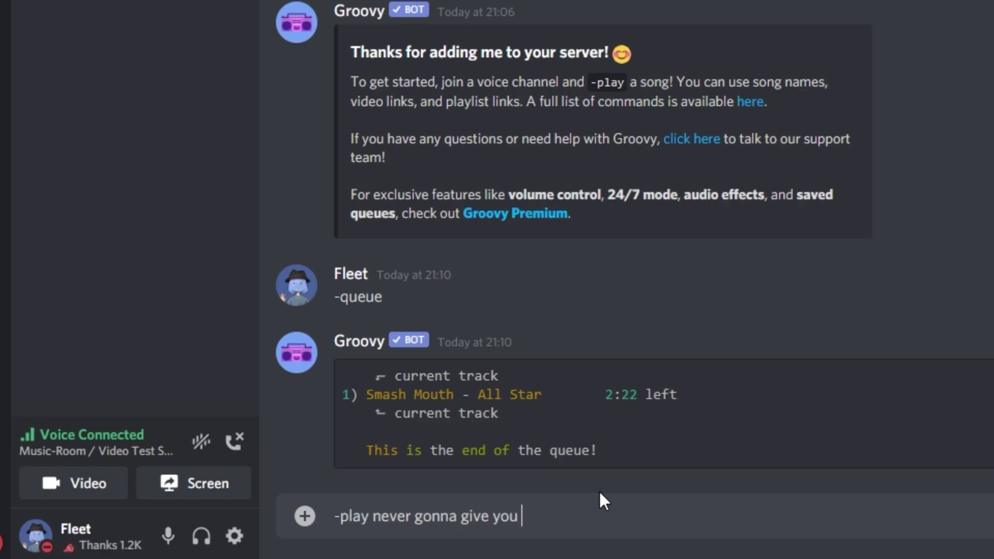
{"action": "type", "text": "up"}
{"action": "key", "text": "Return"}
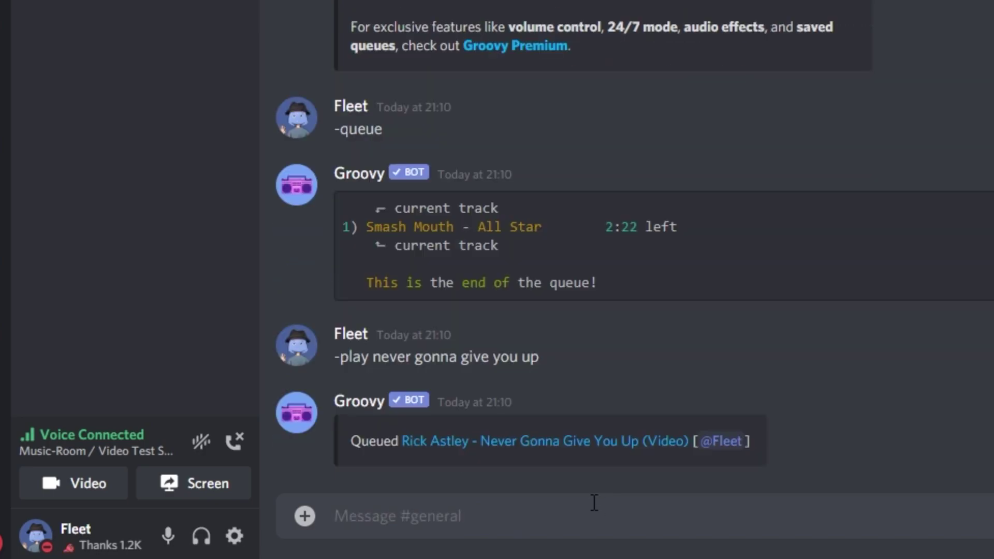
Step: Display the updated song queue by sending "-queue" again in the general channel
{"action": "type", "text": "-"}
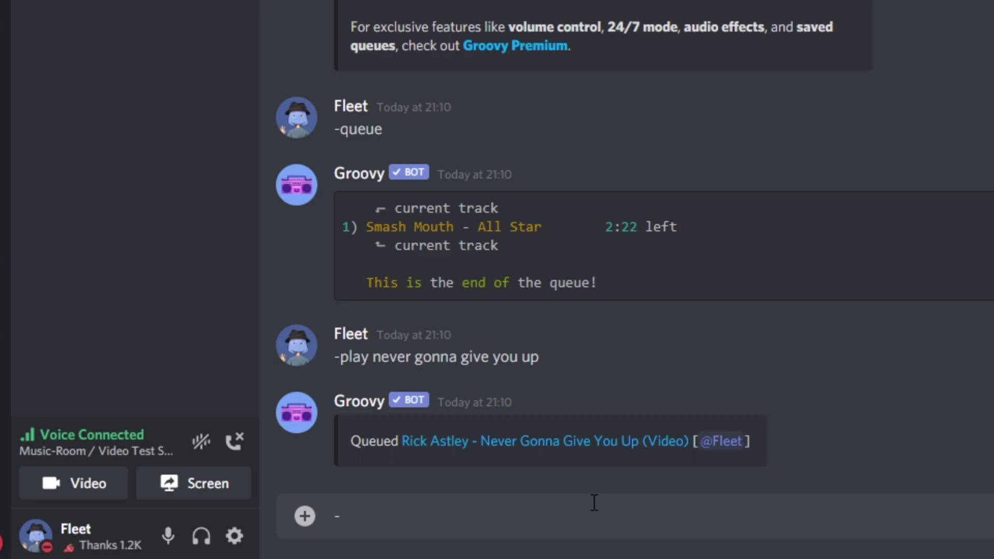
{"action": "type", "text": "queue"}
{"action": "key", "text": "Return"}
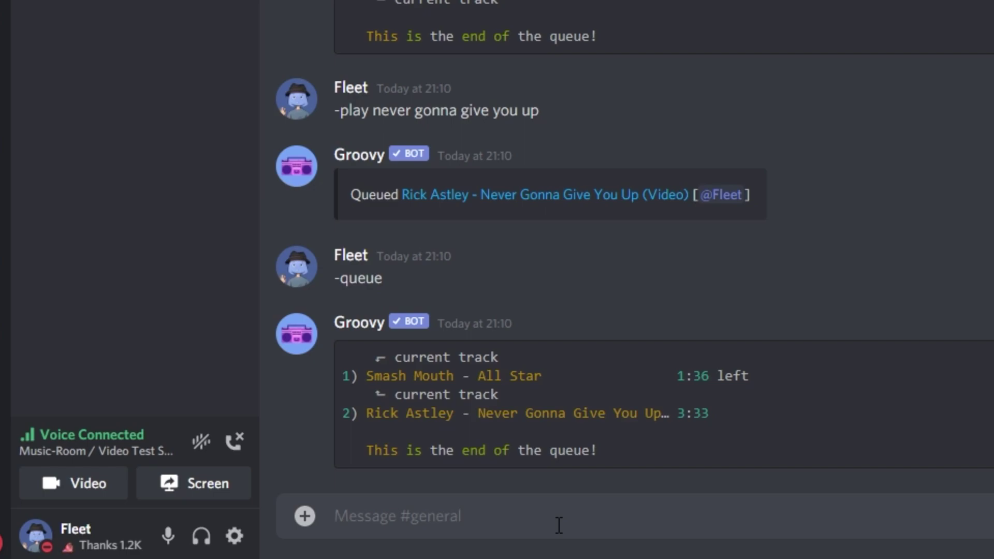
Step: Pause the music by sending "-pause" in the general channel and resume it with "-play"
{"action": "type", "text": "-pause"}
{"action": "key", "text": "Return"}
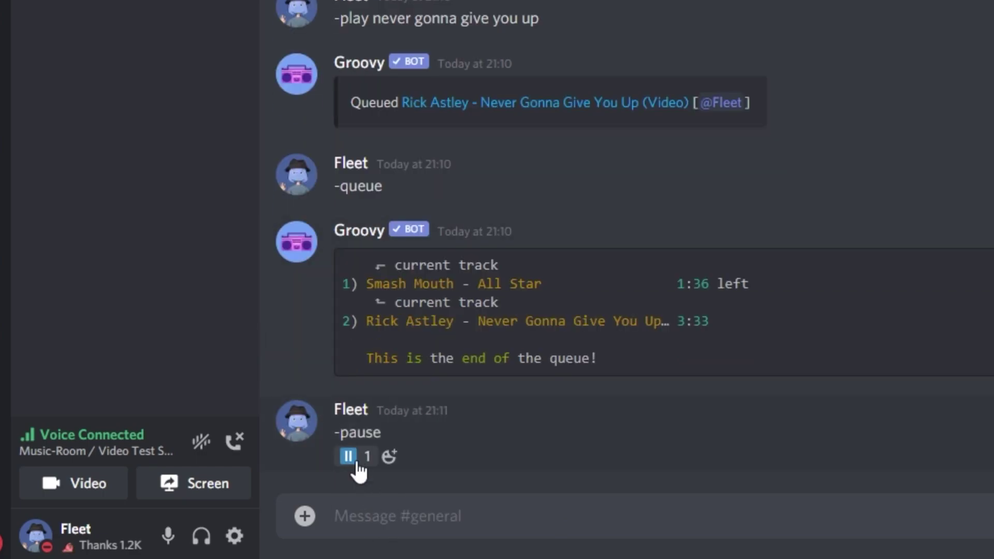
{"action": "type", "text": "-"}
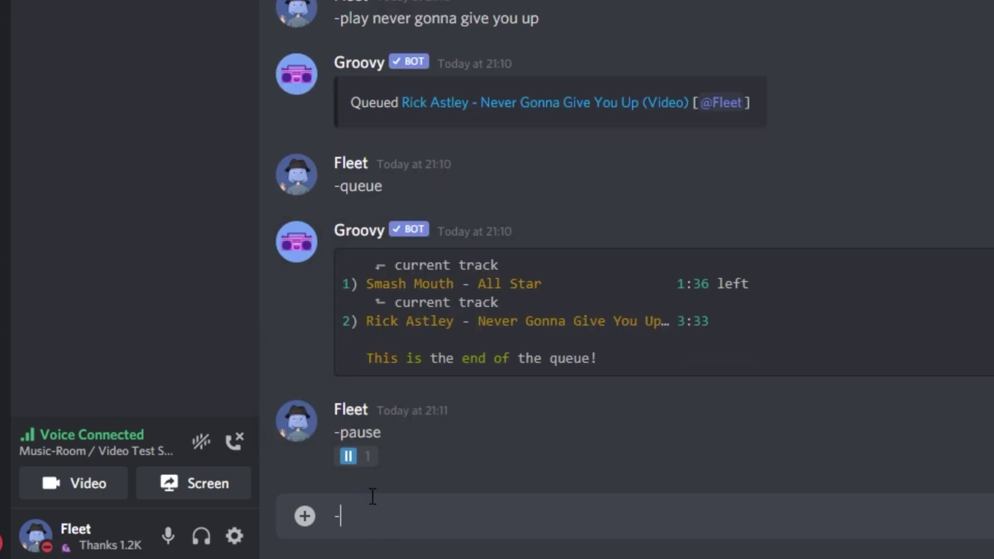
{"action": "type", "text": "play"}
{"action": "key", "text": "Return"}
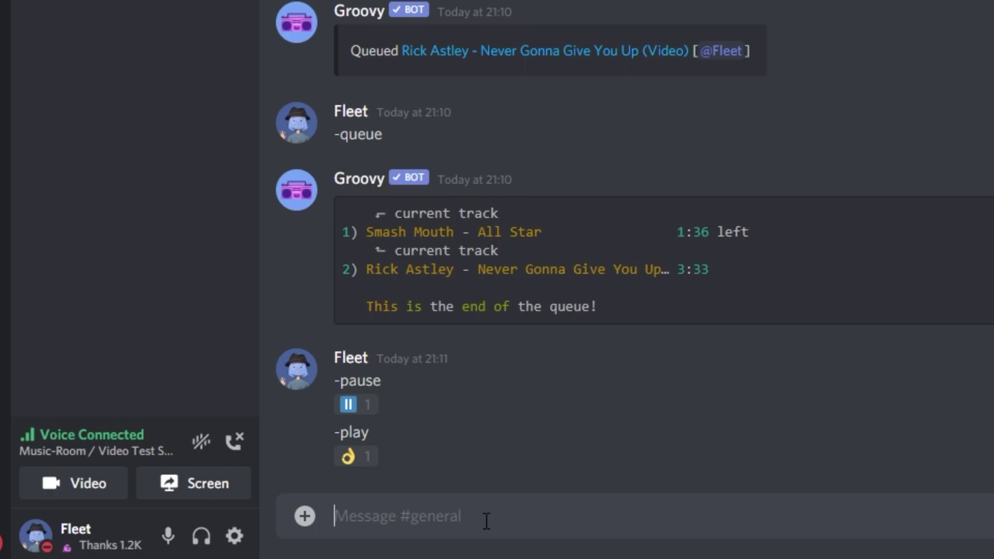
Step: Skip the current song by sending "-skip" in the general channel, and look through the song lyrics posted there
{"action": "type", "text": "-skip"}
{"action": "key", "text": "Return"}
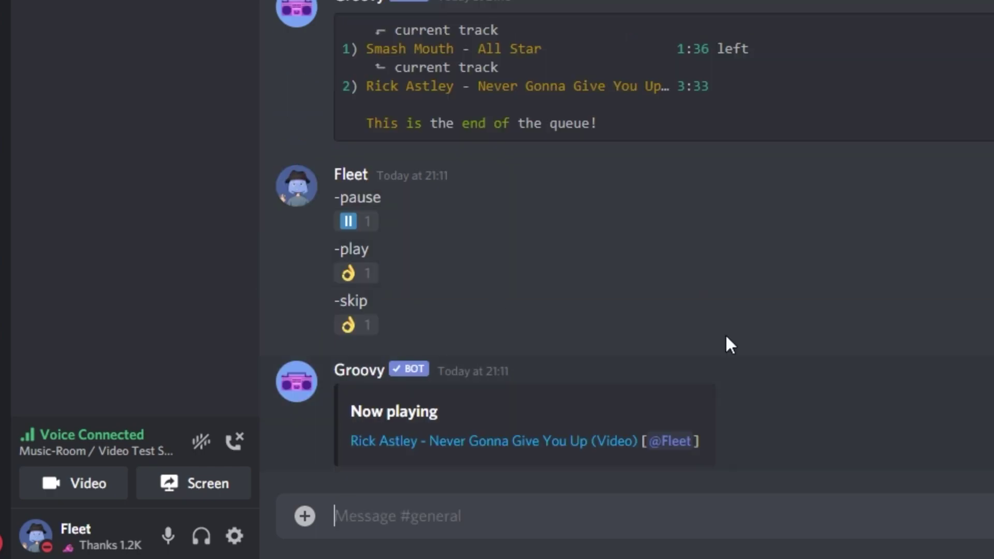
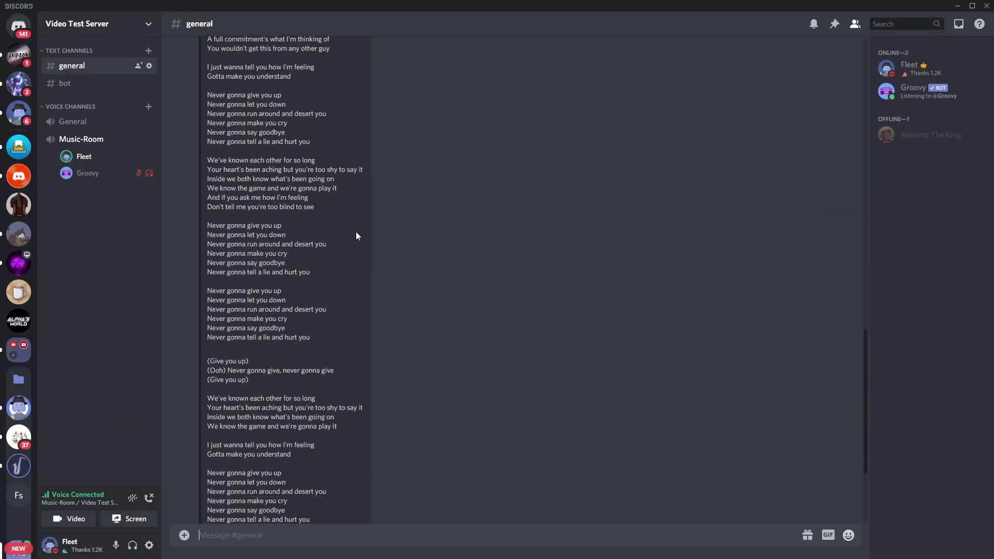
{"action": "scroll", "coordinate": [325, 395], "scroll_direction": "up", "scroll_amount": 10}
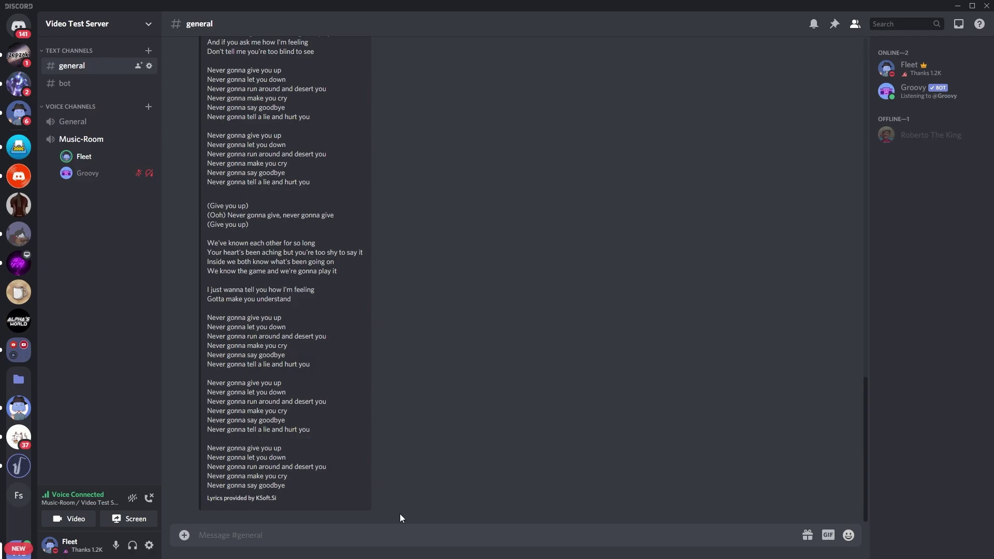
Step: Loop the current track by sending "-loop" in the general channel, and remove Groovy from the voice channel with "-disconnect"
{"action": "type", "text": "-loop"}
{"action": "key", "text": "Return"}
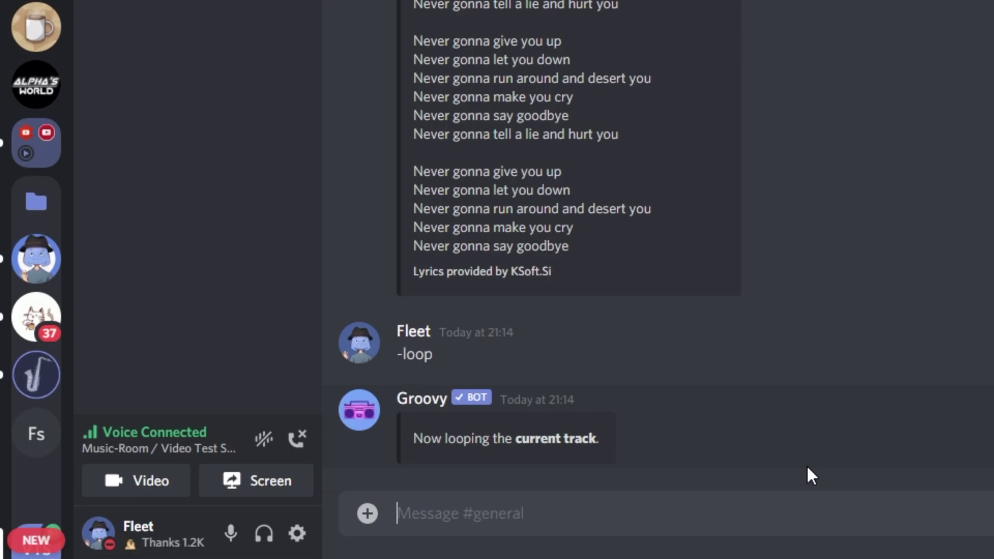
{"action": "type", "text": "-d"}
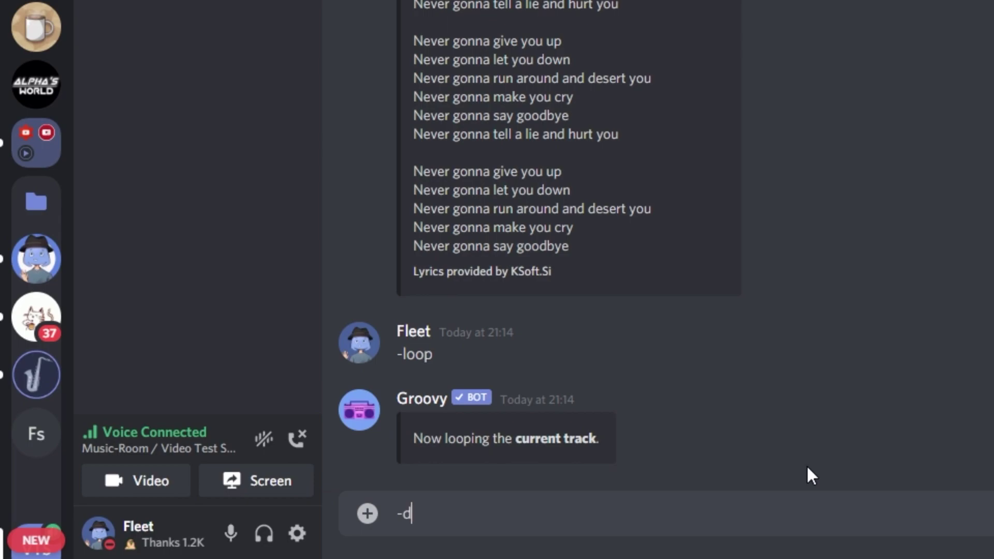
{"action": "type", "text": "isconnect"}
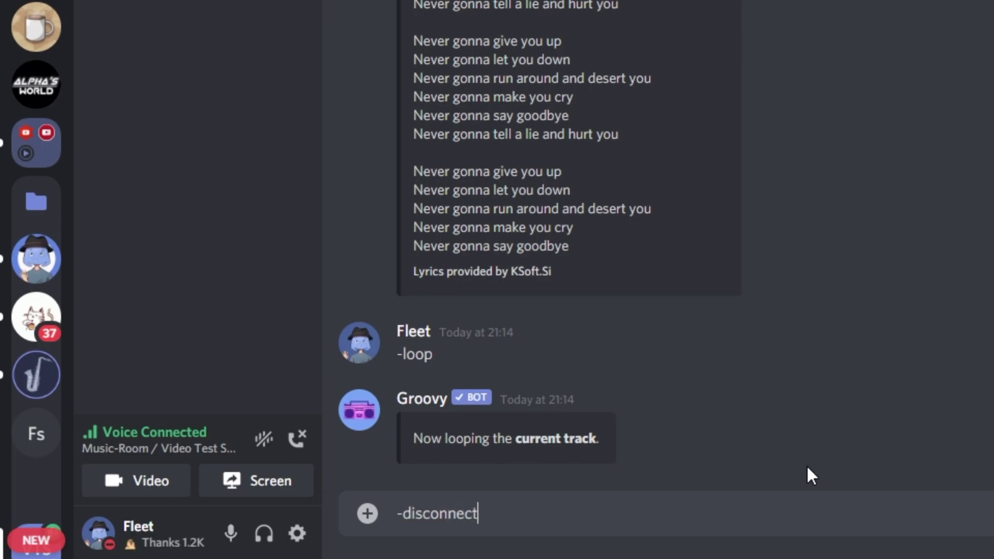
{"action": "key", "text": "Return"}
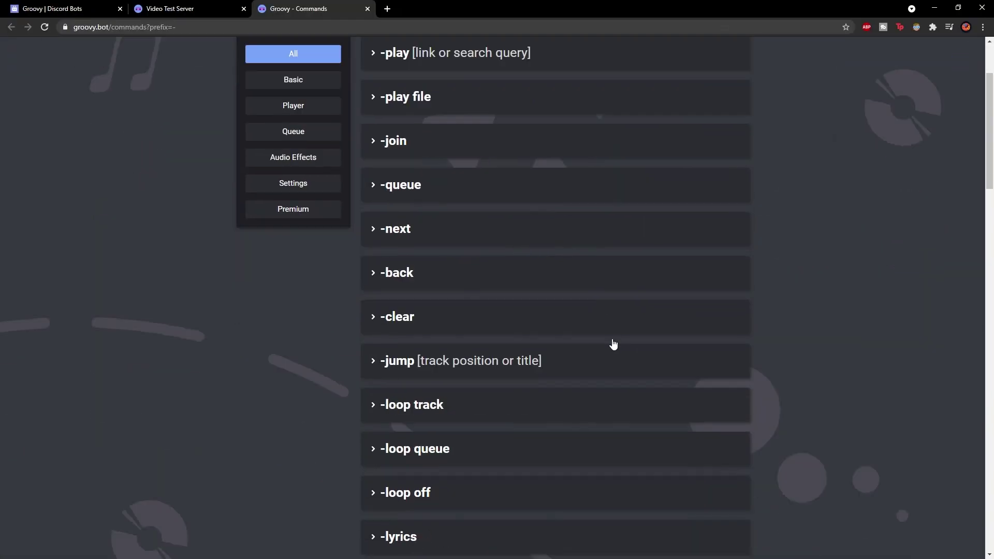
Step: Switch to Groovy's commands page in the browser and examine the command list and the star markers beside bass boost and 24/7
{"action": "scroll", "coordinate": [610, 336], "scroll_direction": "down", "scroll_amount": 8}
{"action": "scroll", "coordinate": [607, 325], "scroll_direction": "down", "scroll_amount": 11}
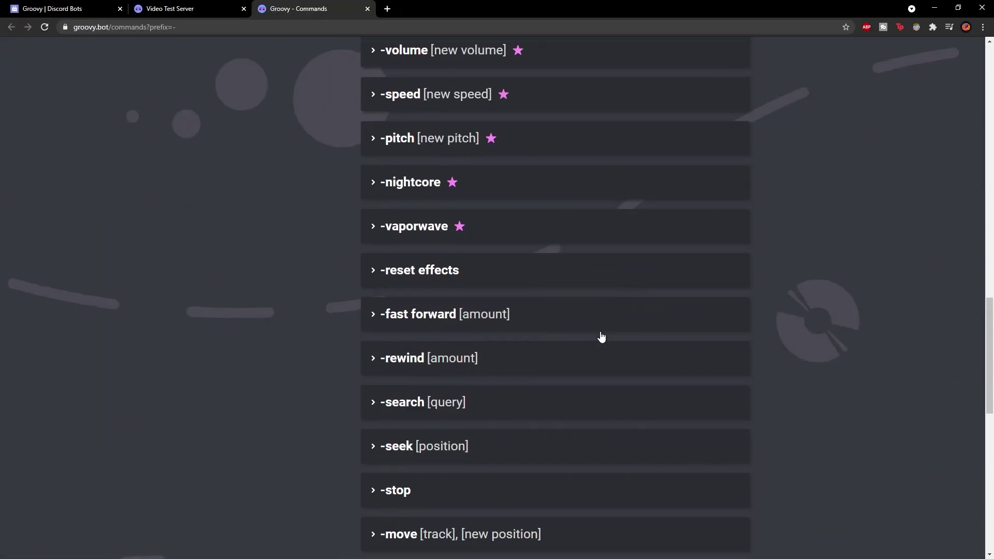
{"action": "scroll", "coordinate": [598, 337], "scroll_direction": "up", "scroll_amount": 4}
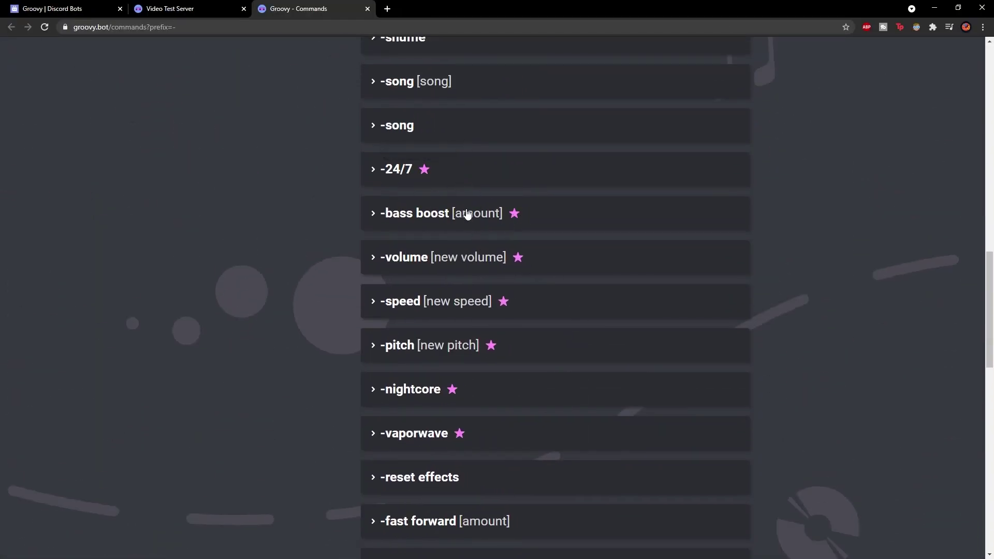
{"action": "mouse_move", "coordinate": [516, 214]}
{"action": "mouse_move", "coordinate": [428, 178]}
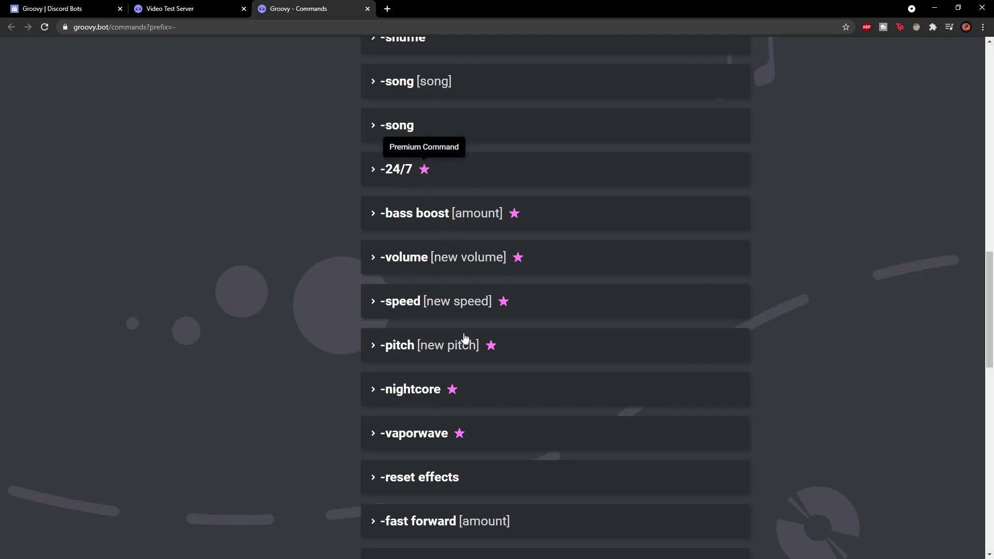